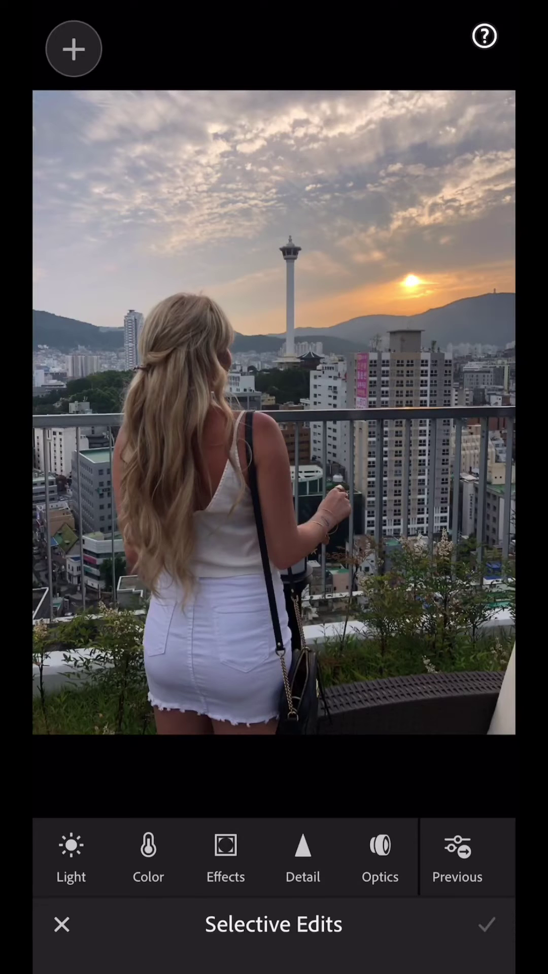
Add a linear gradient to the sky with Temp +64, Tint +89, Saturation +13
click(73, 50)
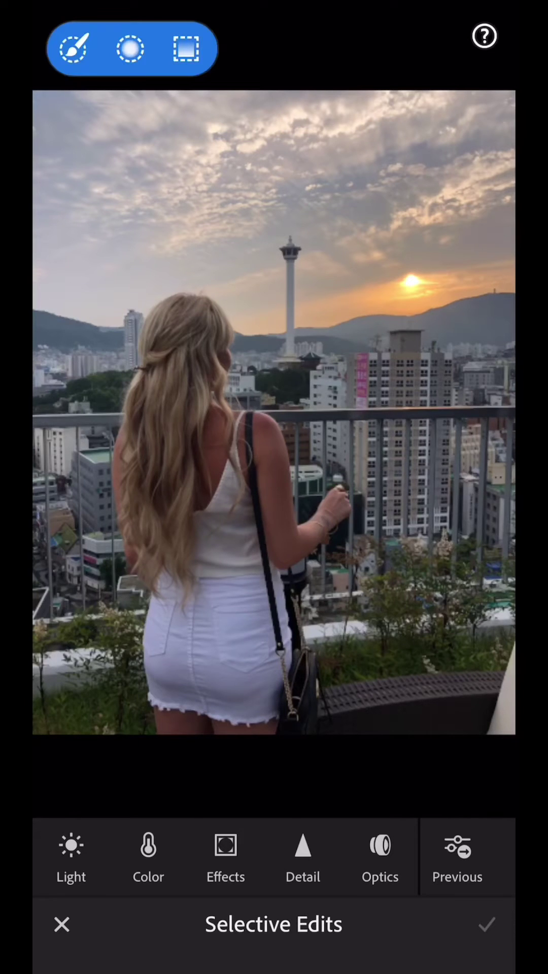
click(188, 47)
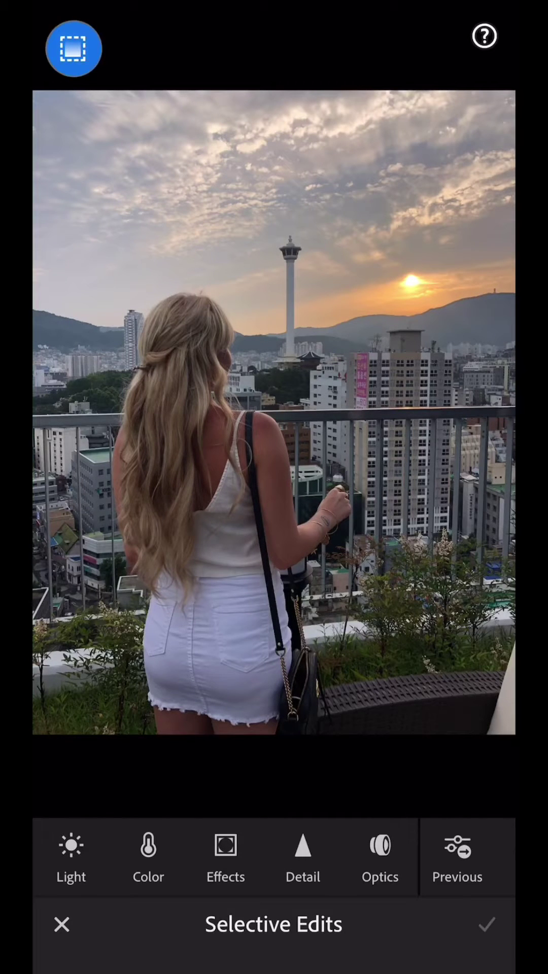
click(73, 48)
click(131, 47)
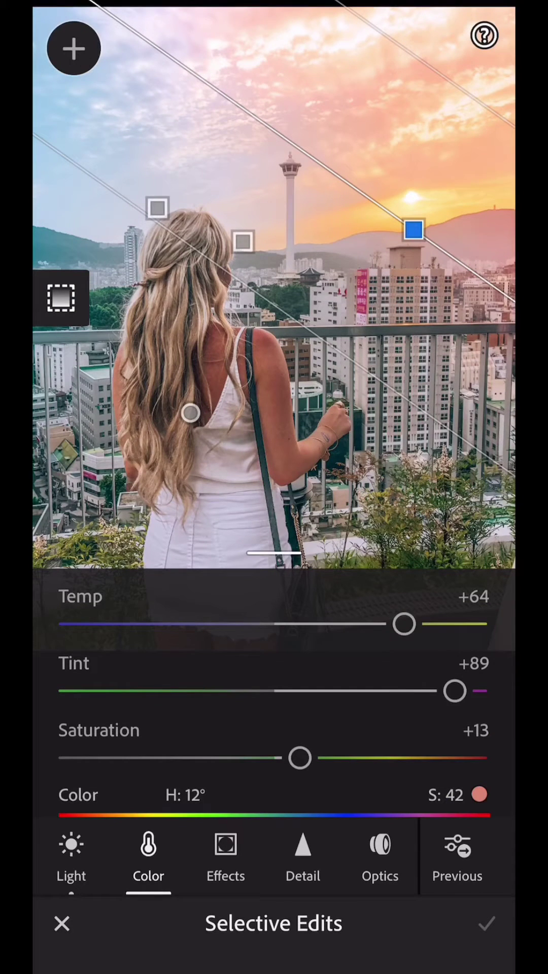
Give the second gradient Exposure +0.42 and Shadows +69, and move it higher
click(243, 241)
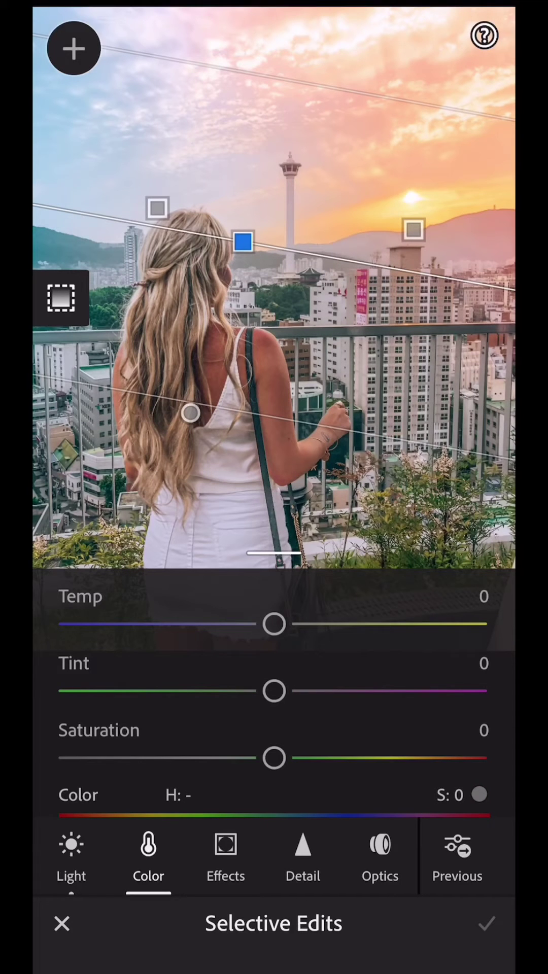
click(71, 856)
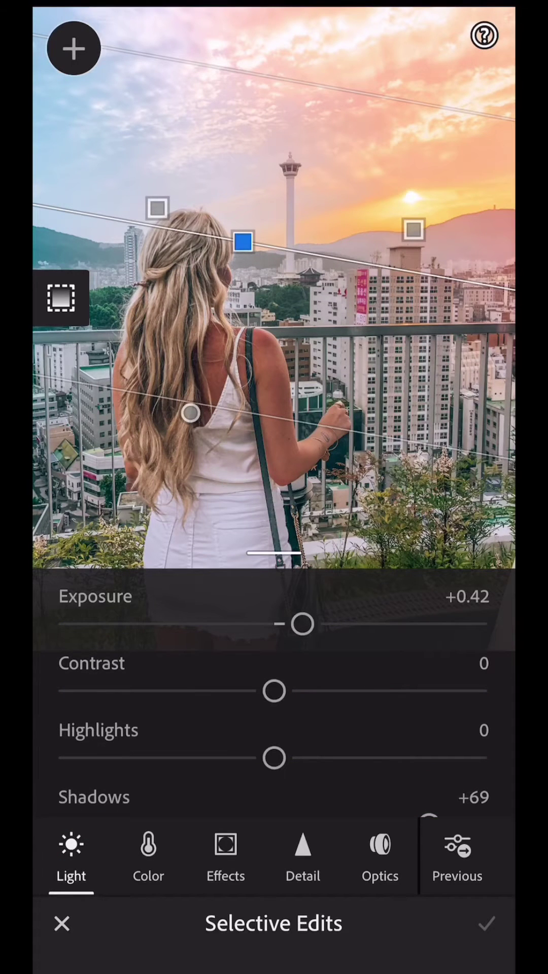
mouse_move(243, 241)
mouse_down()
mouse_move(215, 114)
mouse_move(178, 17)
mouse_move(185, 76)
mouse_move(161, 266)
mouse_move(148, 319)
mouse_move(155, 158)
mouse_move(189, 17)
mouse_move(184, 18)
mouse_move(179, 281)
mouse_move(192, 178)
mouse_up()
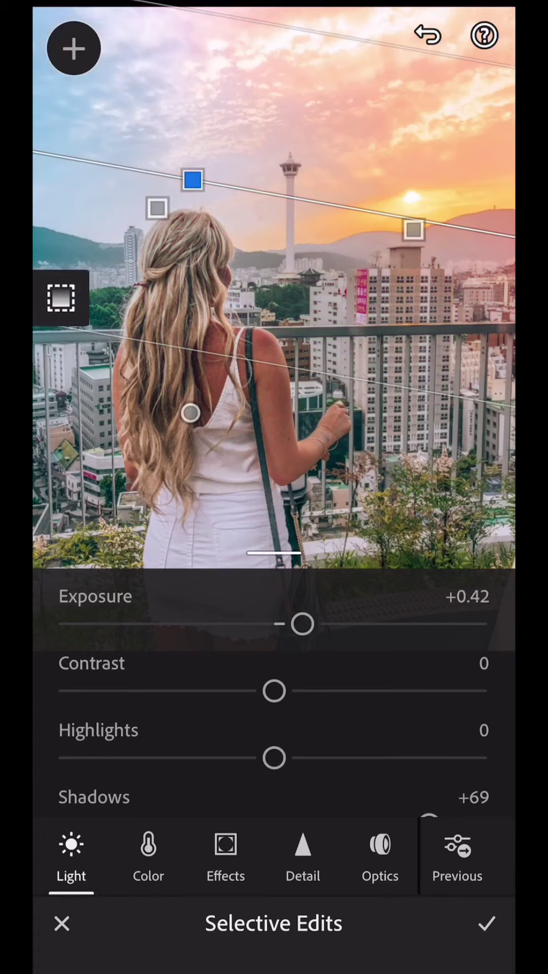
mouse_move(302, 623)
mouse_down()
mouse_move(266, 624)
mouse_move(302, 624)
mouse_up()
Zero the exposure, set Temp -52, Tint -38, Saturation +41, and angle it left
double_click(303, 624)
click(148, 860)
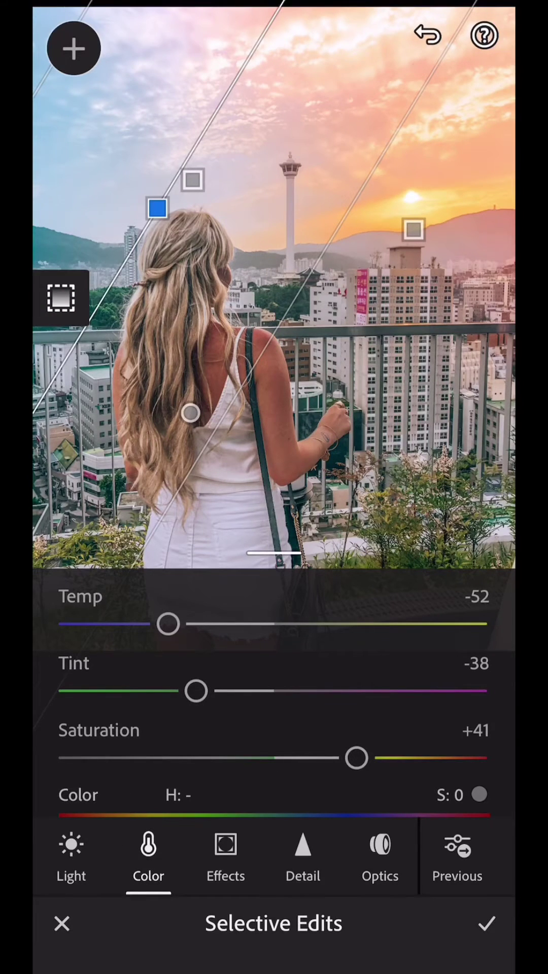
mouse_move(158, 208)
mouse_down()
mouse_move(39, 72)
mouse_move(36, 30)
mouse_move(48, 100)
mouse_move(163, 261)
mouse_move(39, 10)
mouse_move(50, 17)
mouse_move(57, 46)
mouse_move(135, 191)
mouse_move(159, 189)
mouse_move(145, 178)
mouse_up()
Move the warm pink-orange gradient diagonally across the upper right sunset sky
click(413, 229)
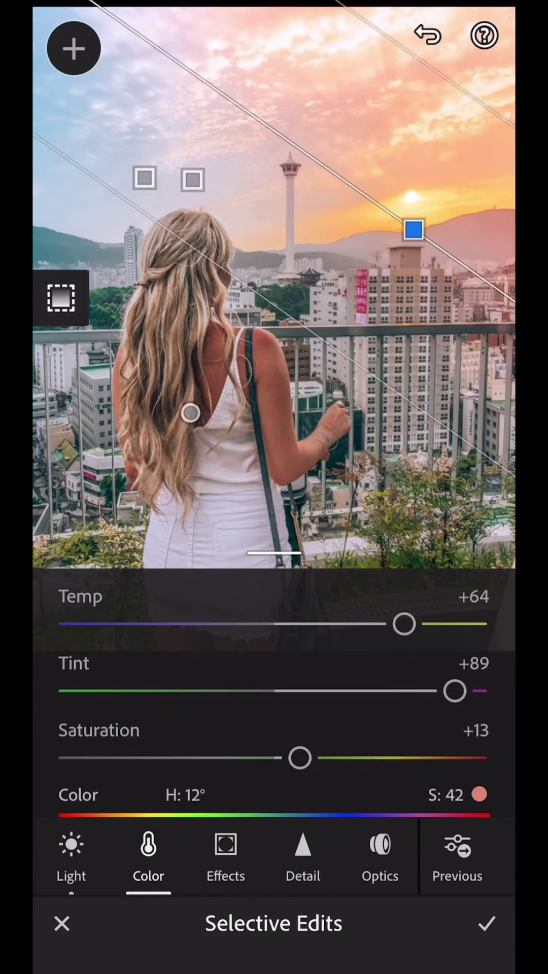
drag(412, 229, 461, 17)
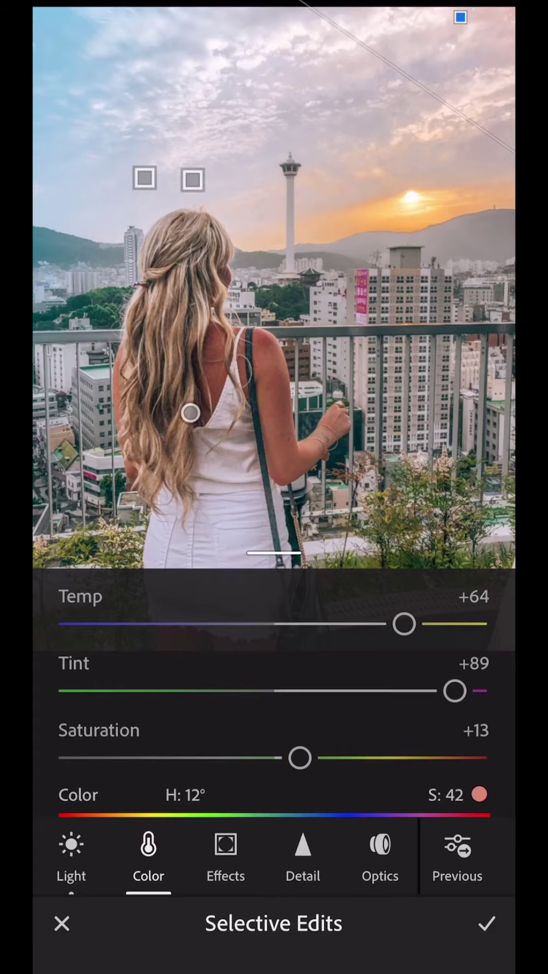
mouse_move(460, 17)
mouse_down()
mouse_move(345, 199)
mouse_move(370, 181)
mouse_up()
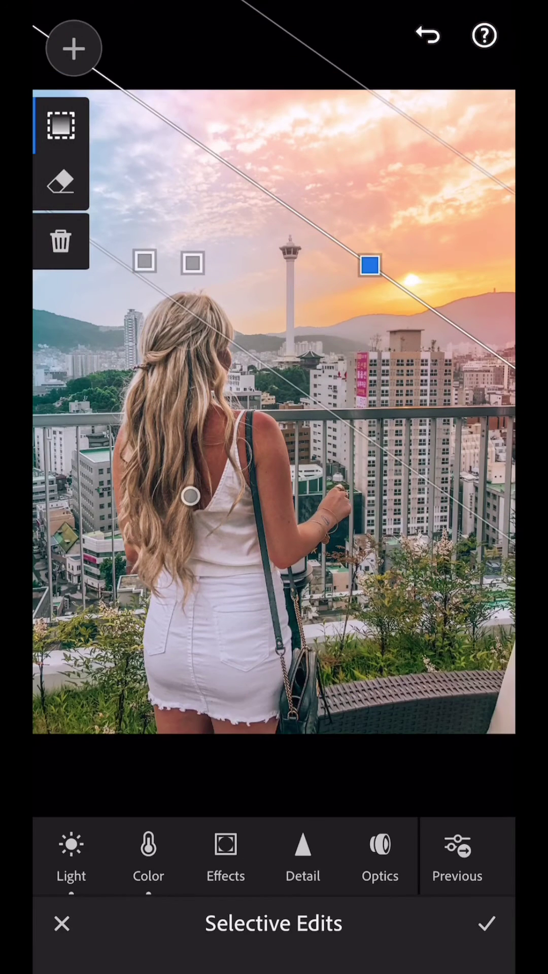
Place a radial mask over the woman with Texture +89 and Clarity +27
click(191, 495)
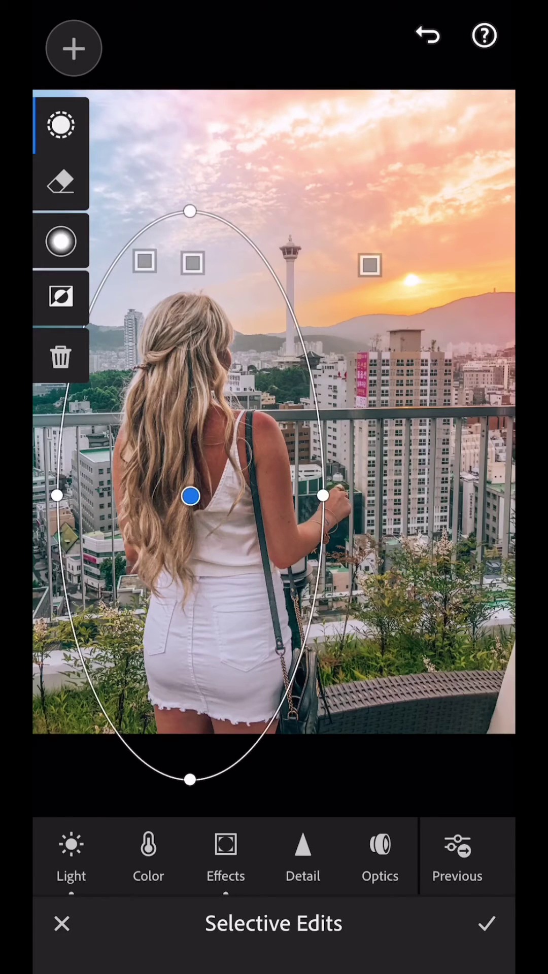
mouse_move(190, 495)
mouse_down()
mouse_move(172, 467)
mouse_move(182, 491)
mouse_up()
click(72, 856)
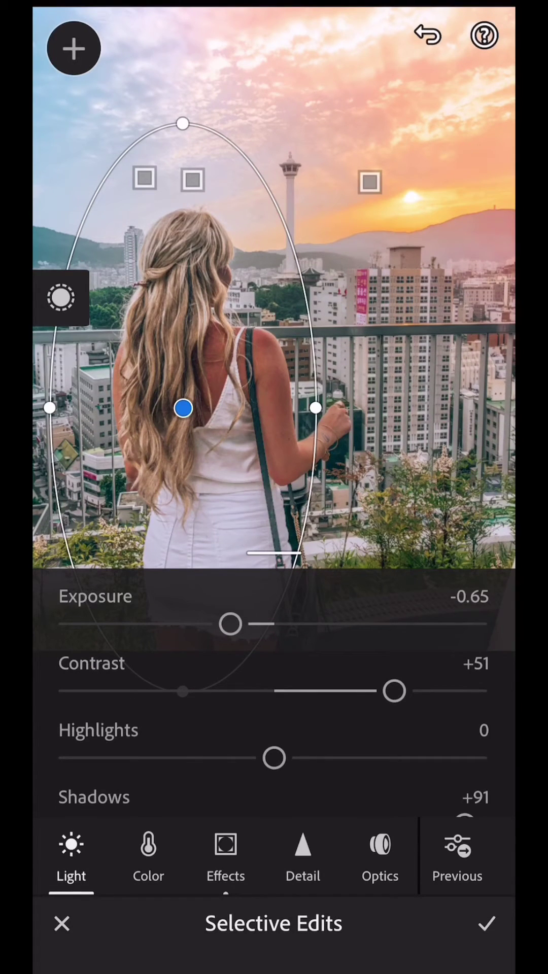
click(226, 856)
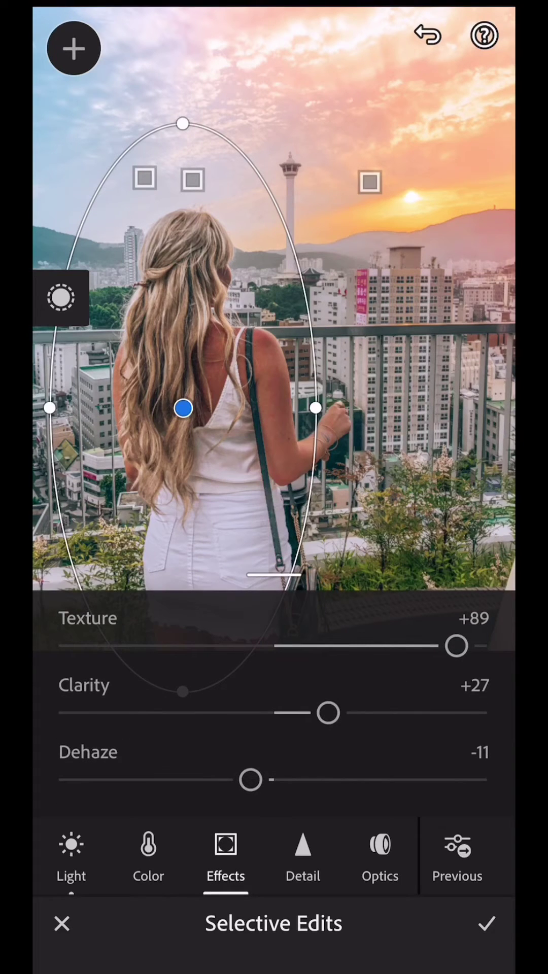
mouse_move(183, 408)
mouse_down()
mouse_move(202, 411)
mouse_move(465, 528)
mouse_move(467, 538)
mouse_move(298, 391)
mouse_move(194, 375)
mouse_move(178, 404)
mouse_move(159, 400)
mouse_move(181, 409)
mouse_up()
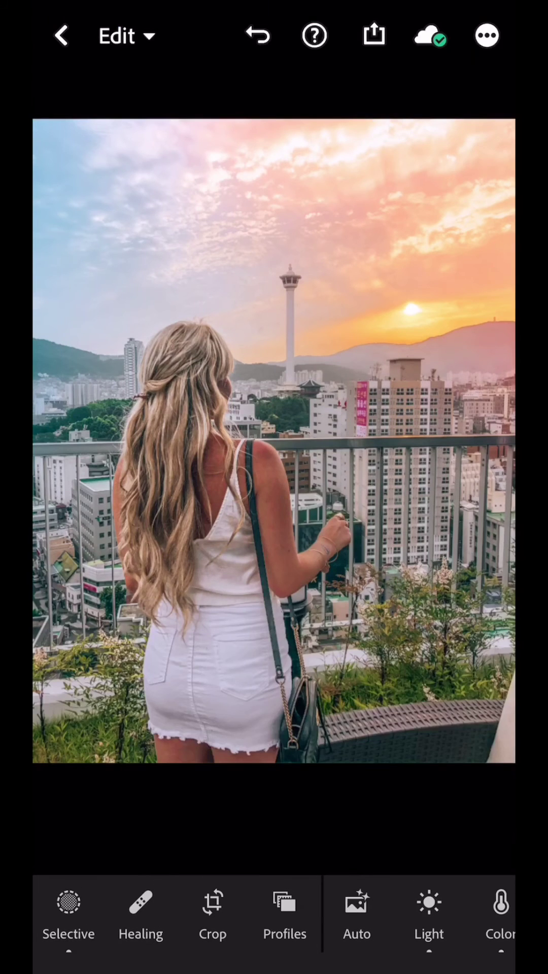
click(275, 442)
drag(456, 913, 273, 914)
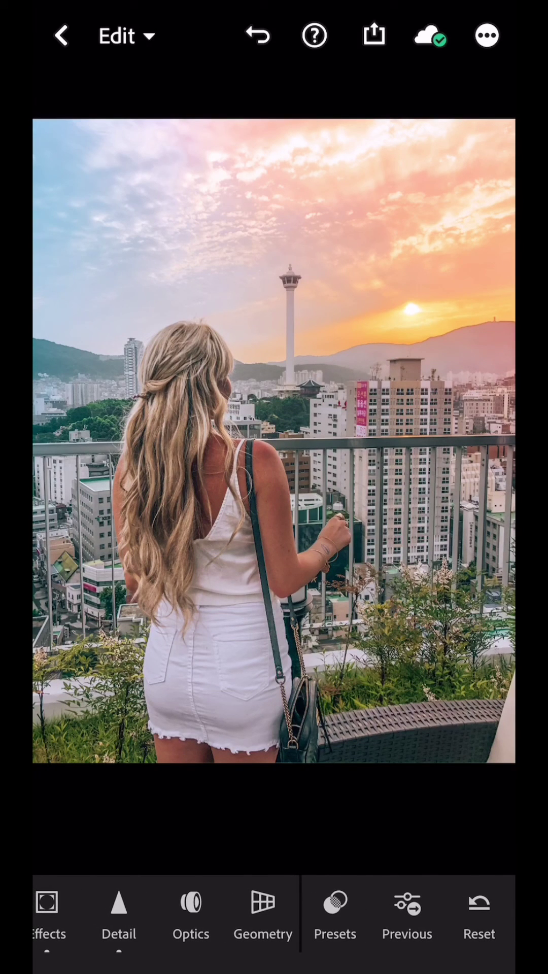